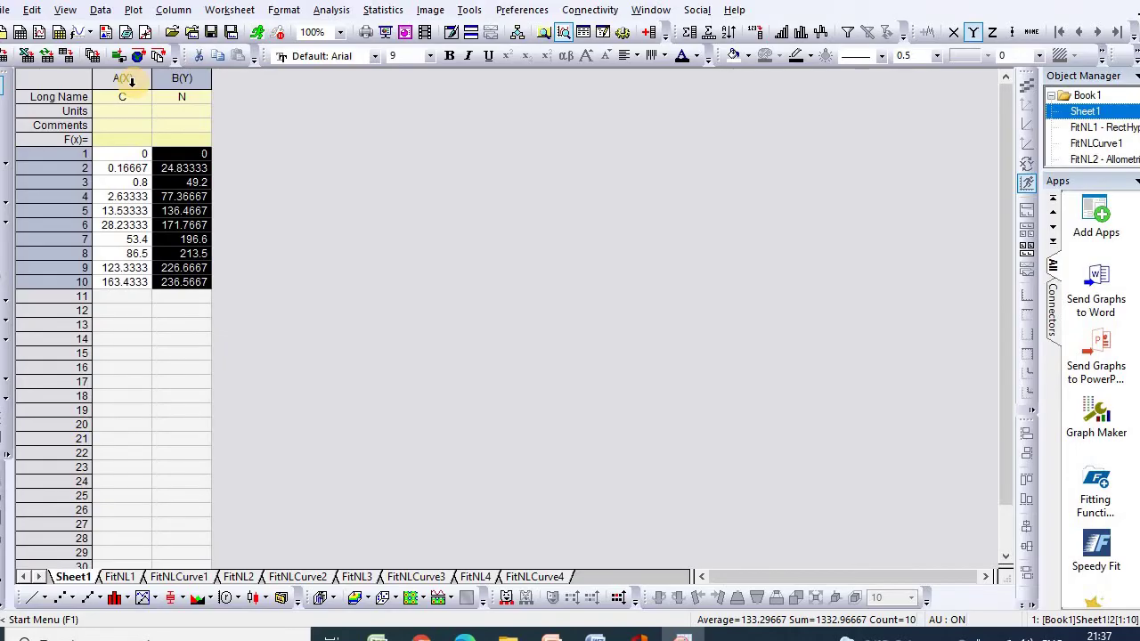
Plot the C and N columns as a scatter graph.
left_click(130, 81)
left_click(166, 80, "shift")
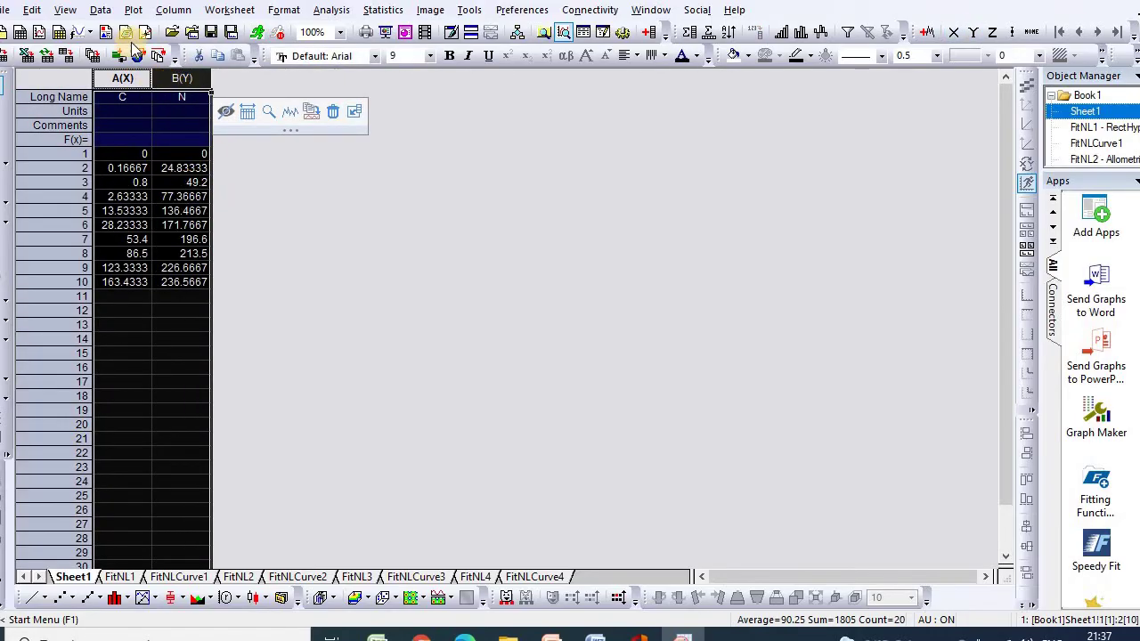
left_click(133, 9)
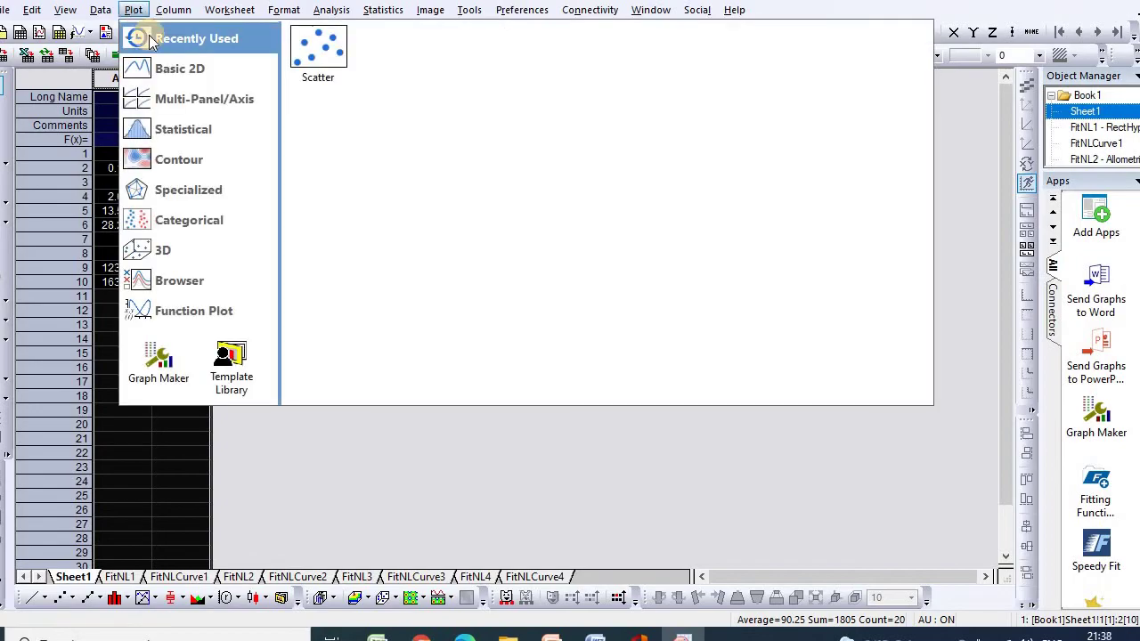
left_click(323, 56)
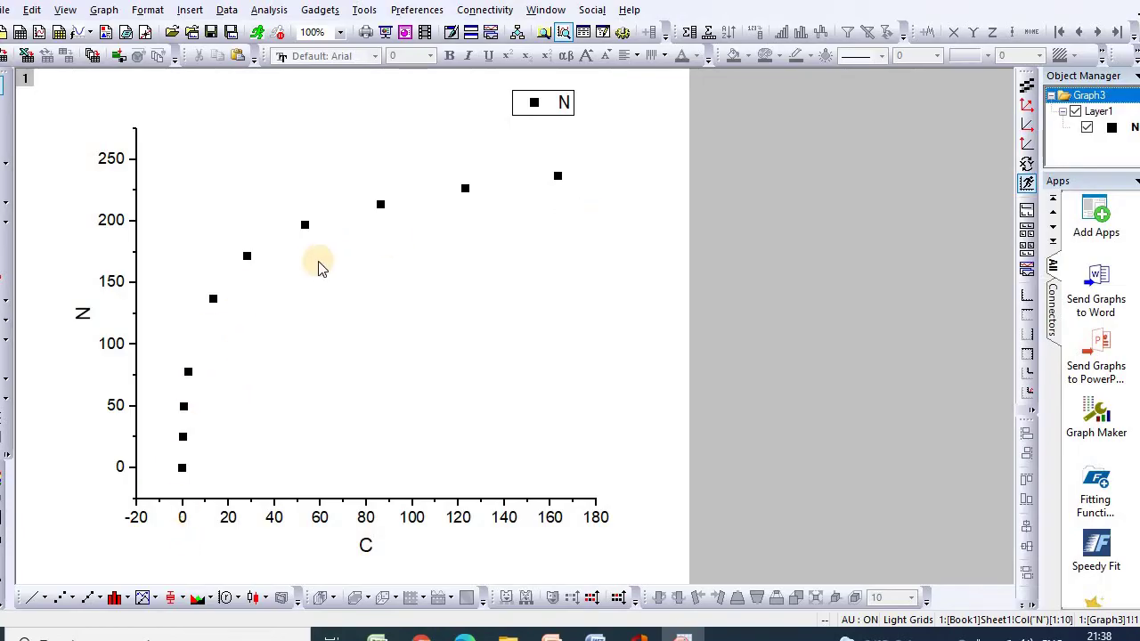
Launch Nonlinear Curve Fit with default settings on the N vs C scatter data.
left_click(269, 9)
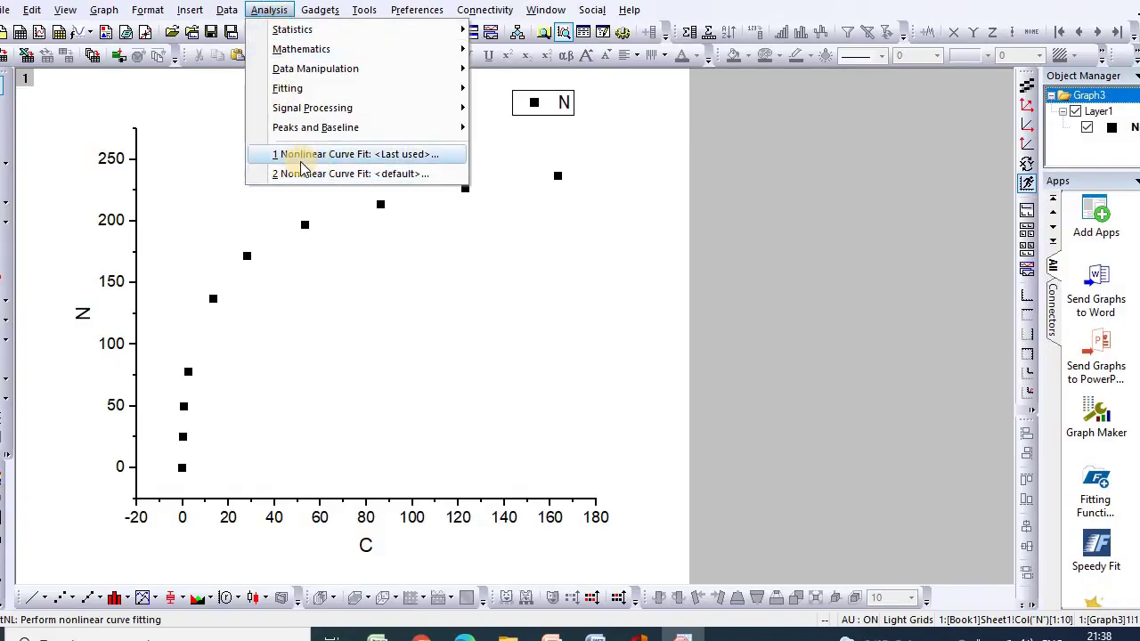
left_click(348, 175)
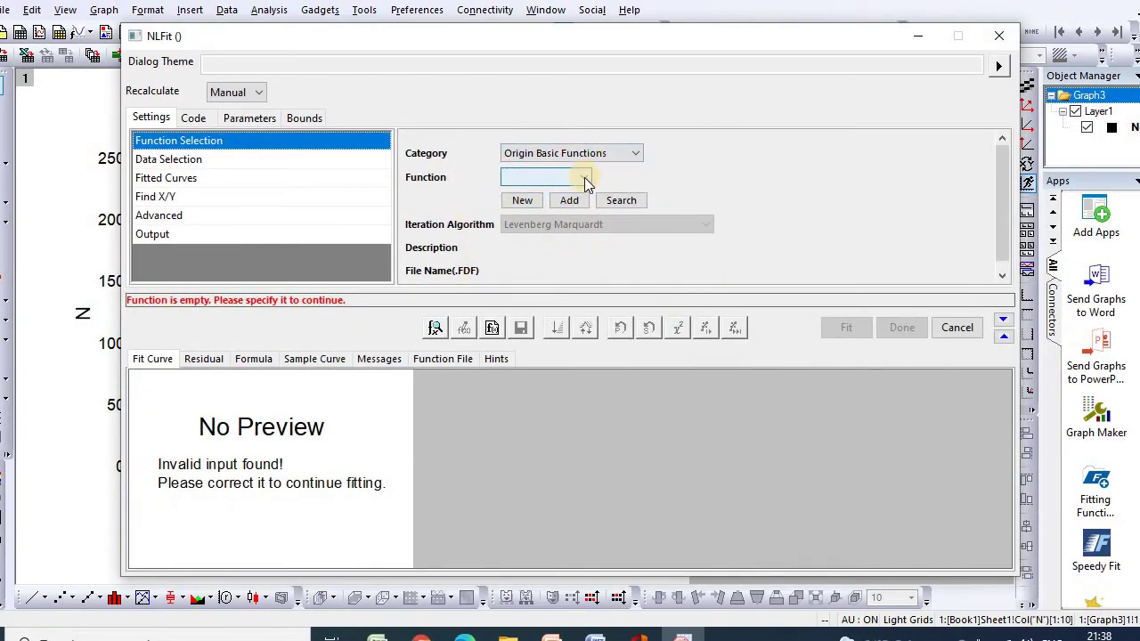
Search the fit functions for 'rec' and set RectHyperbola as the fit function.
left_click(584, 177)
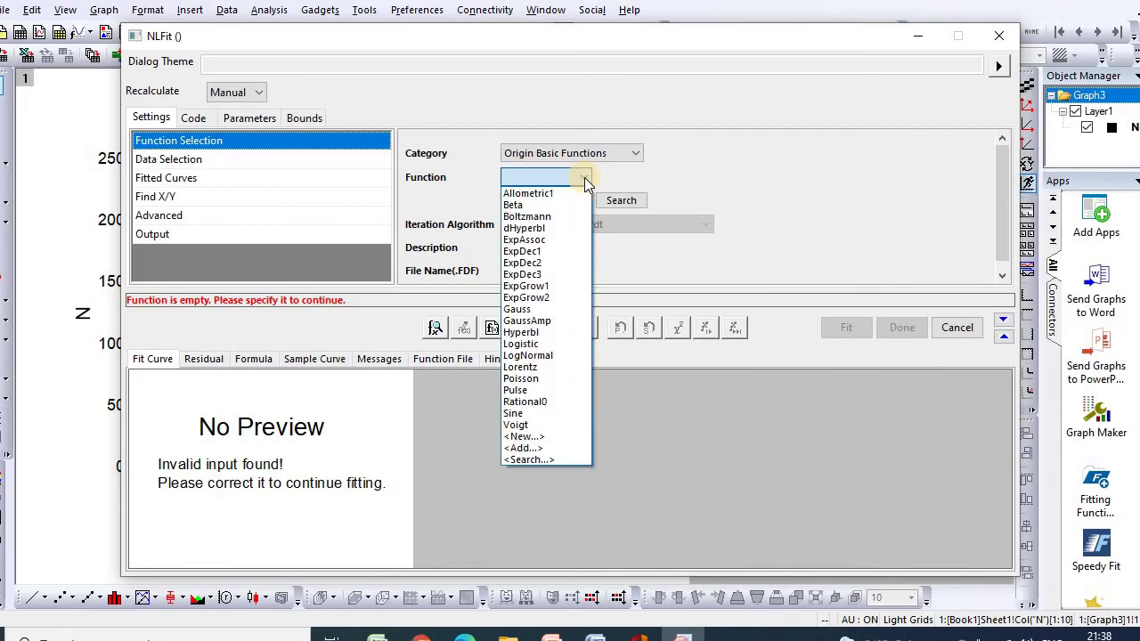
left_click(542, 460)
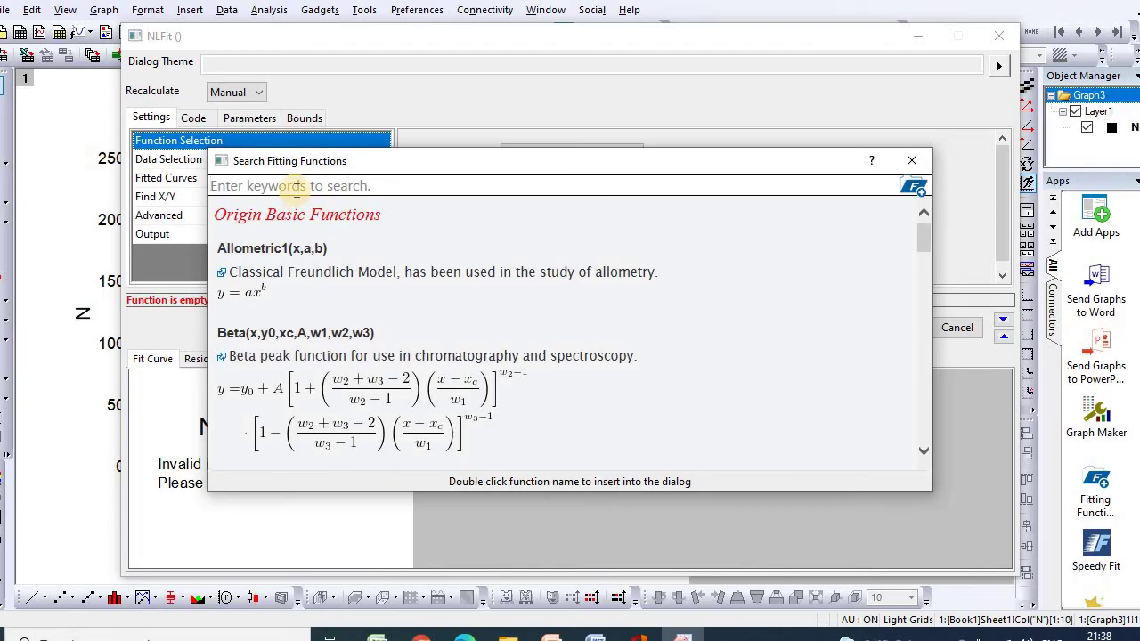
type("rec")
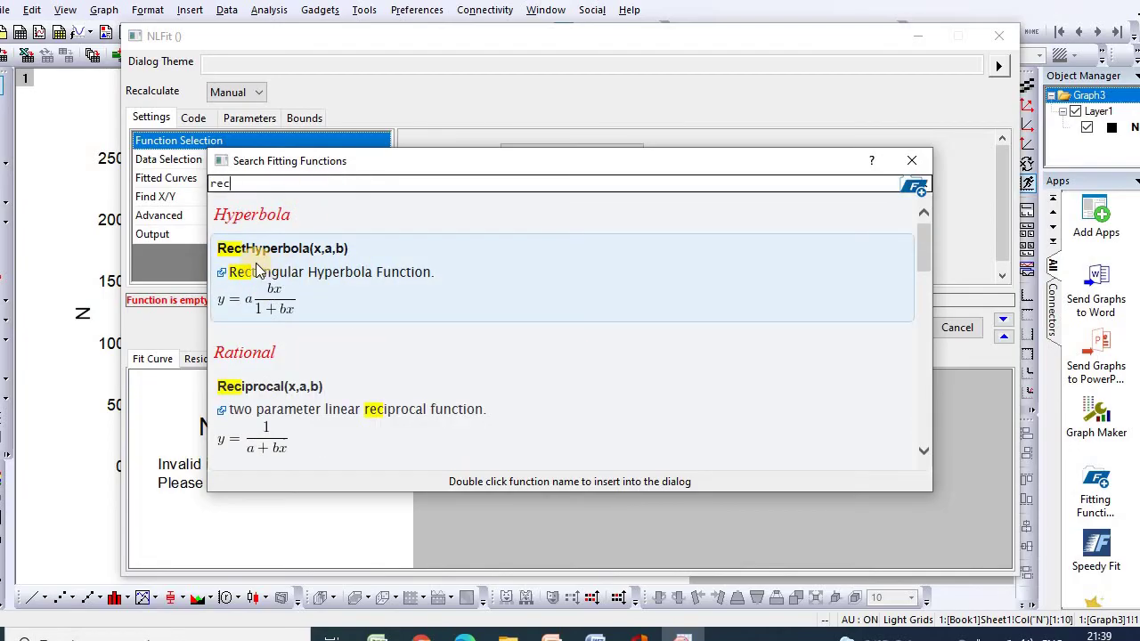
left_click(286, 291)
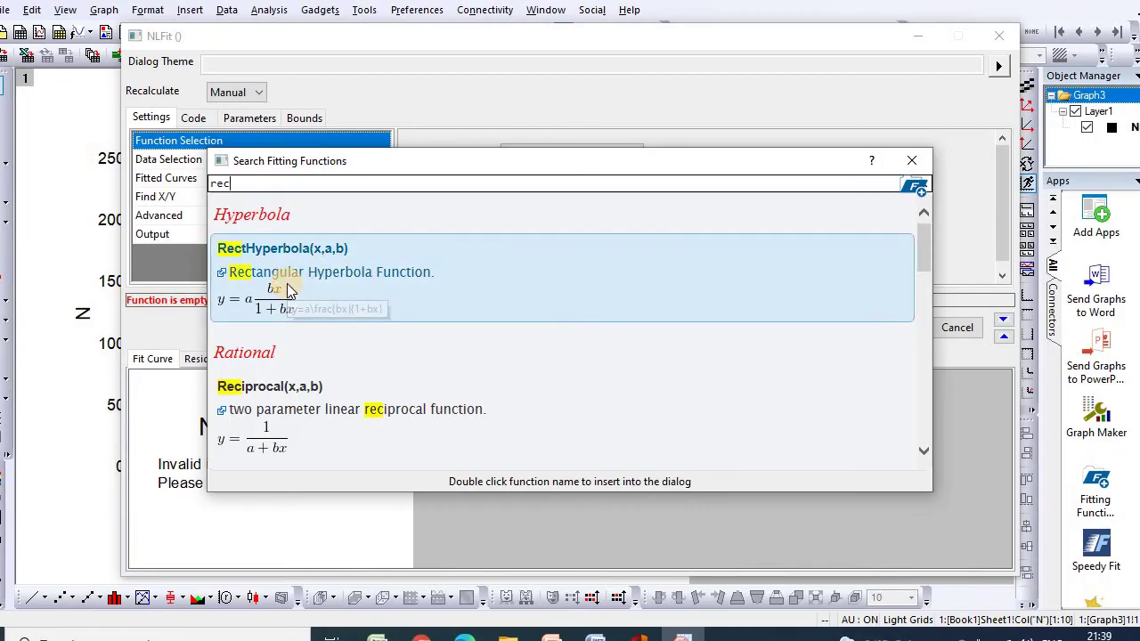
double_click(286, 286)
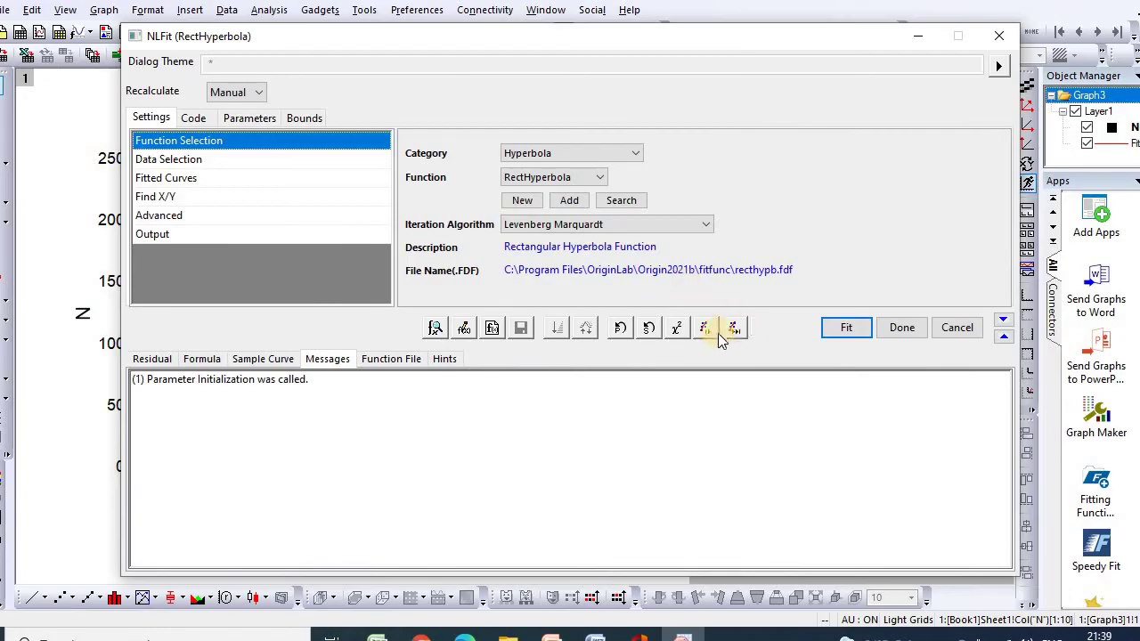
Run the RectHyperbola fit and stay on the graph instead of the report sheet.
left_click(845, 330)
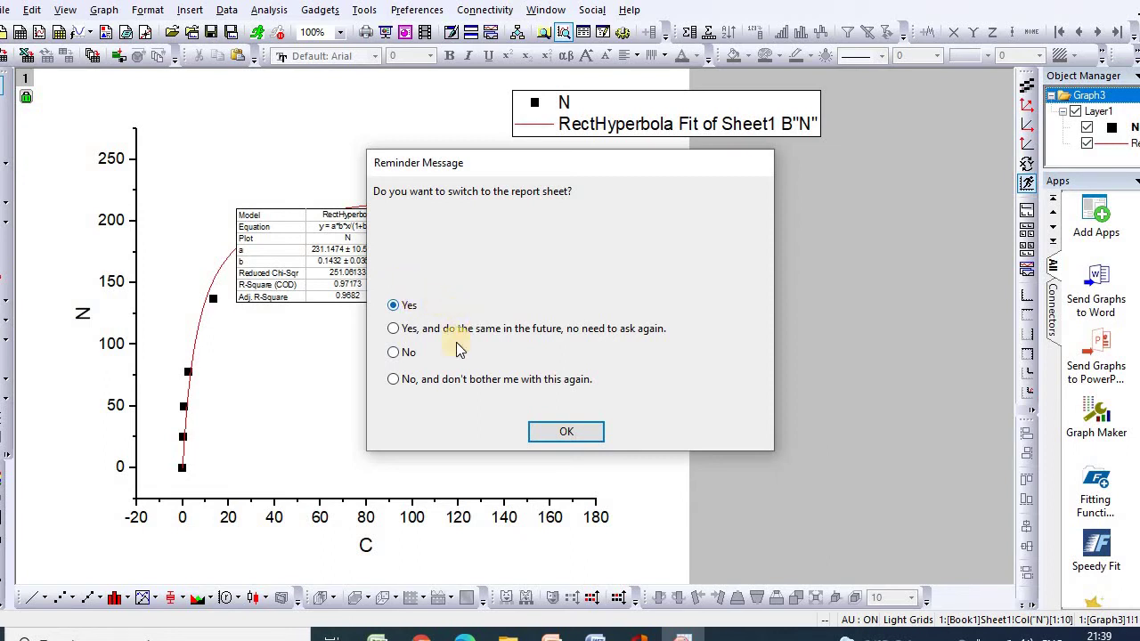
left_click(397, 353)
left_click(549, 431)
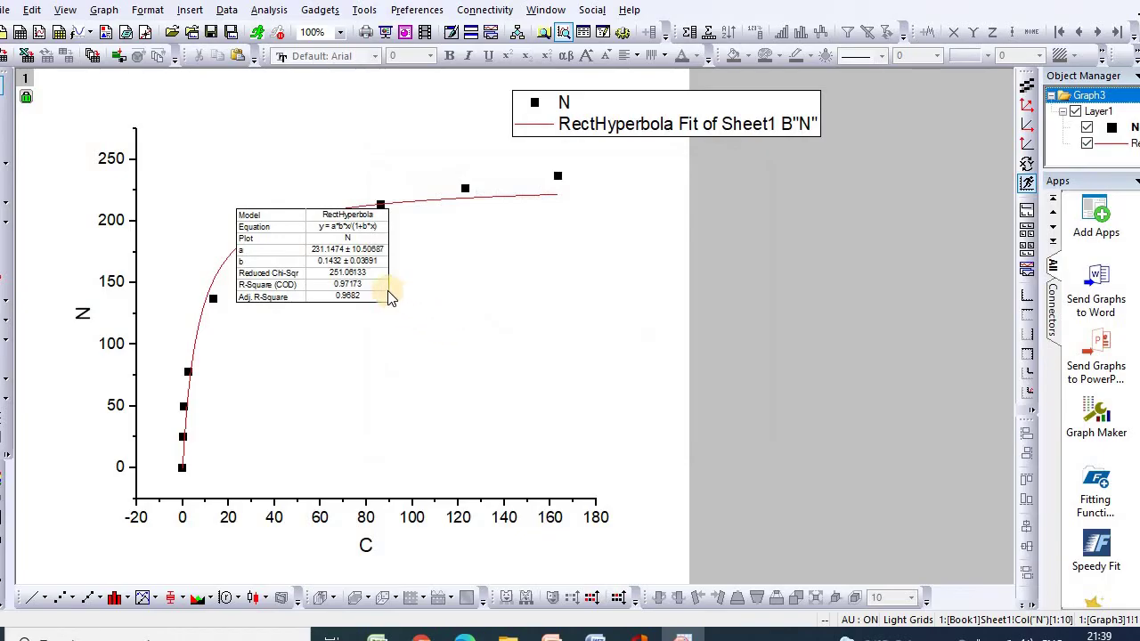
Move the results table right of the curve and rename legend entries to 'Data' and 'Langmuir'.
left_click_drag(389, 287, 819, 328)
left_click(618, 131)
left_click(621, 131)
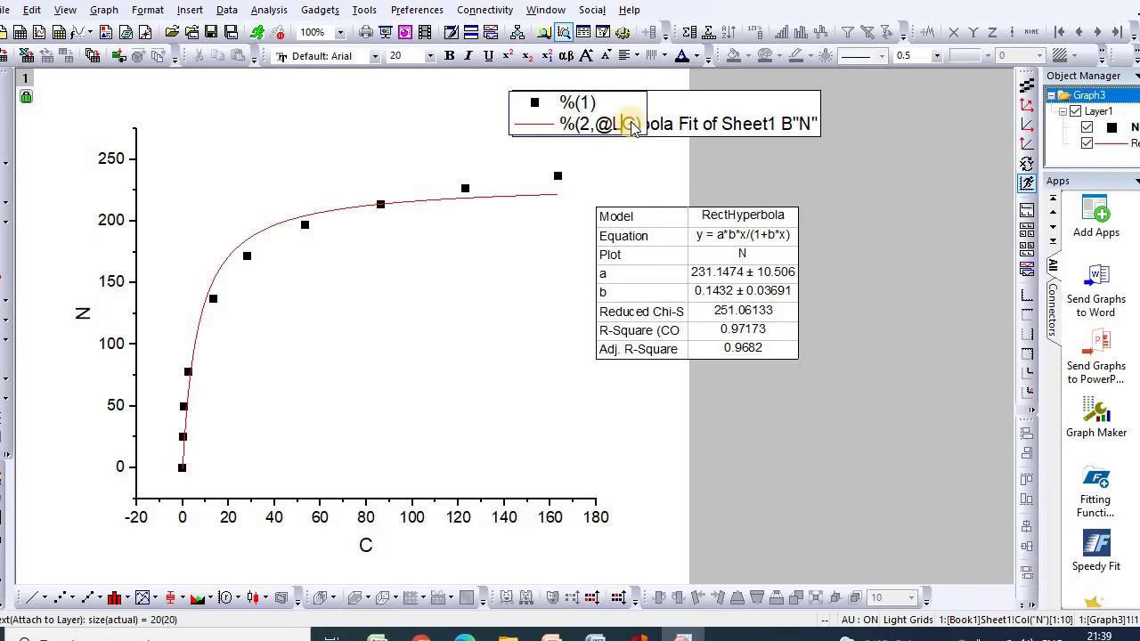
key("BackSpace")
key("BackSpace")
key("BackSpace")
key("BackSpace")
key("BackSpace")
key("BackSpace")
key("BackSpace")
key("BackSpace")
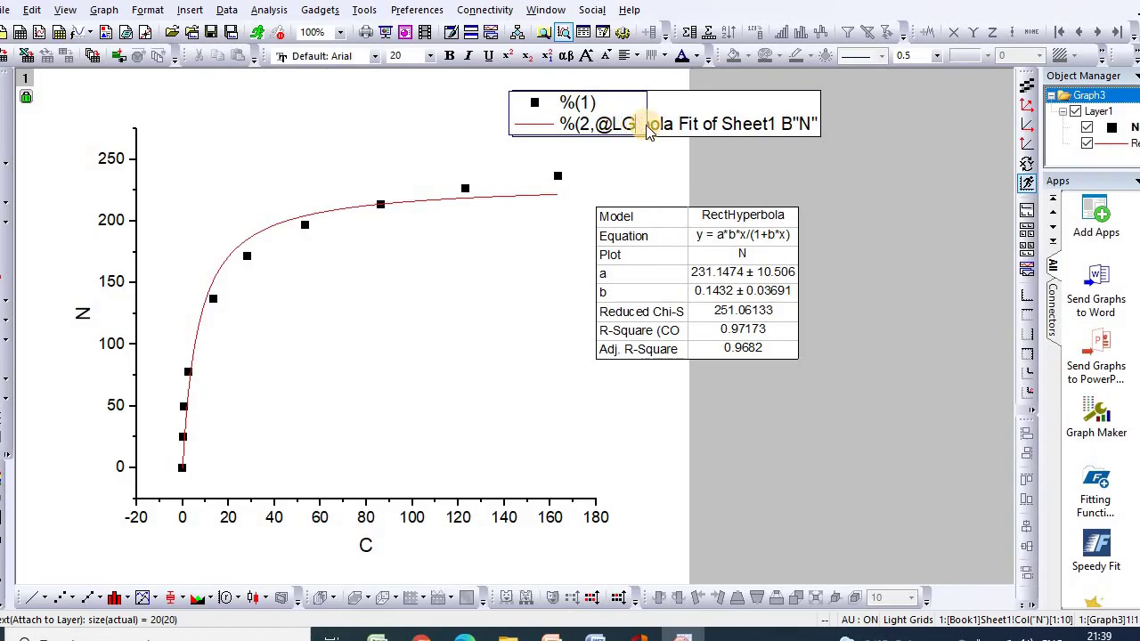
type("Langmuir")
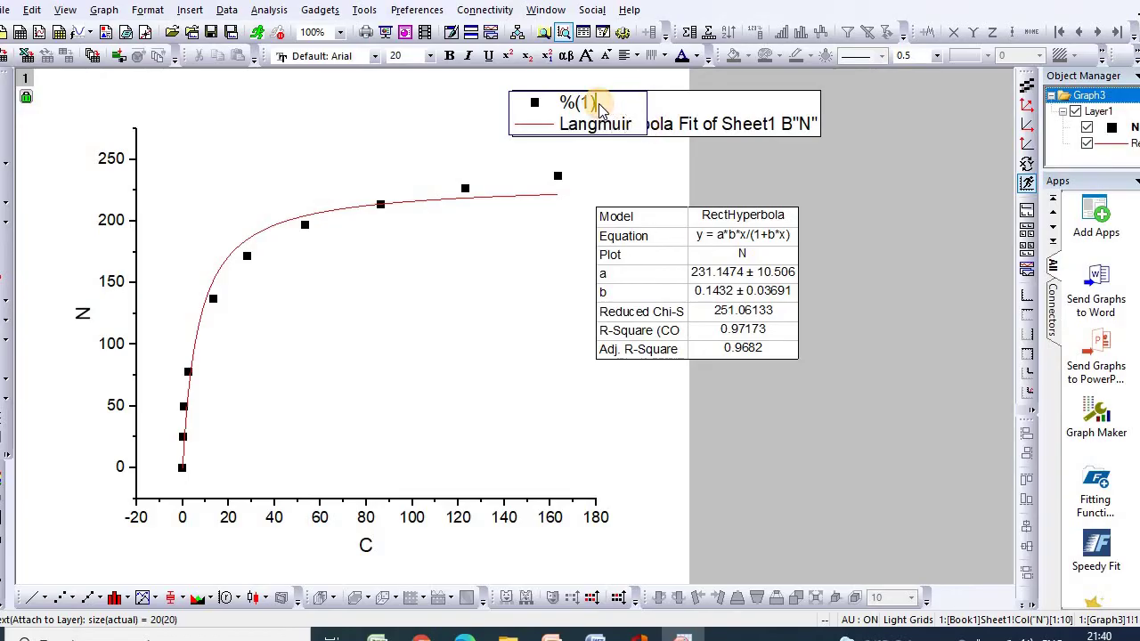
left_click_drag(596, 103, 552, 107)
type("Data")
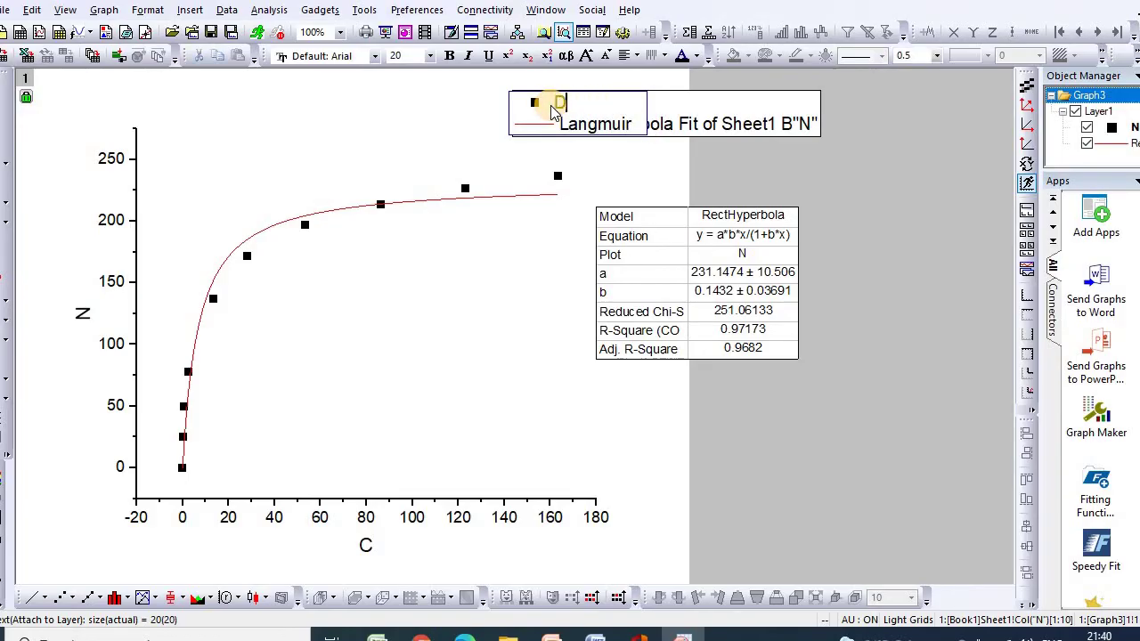
left_click(552, 319)
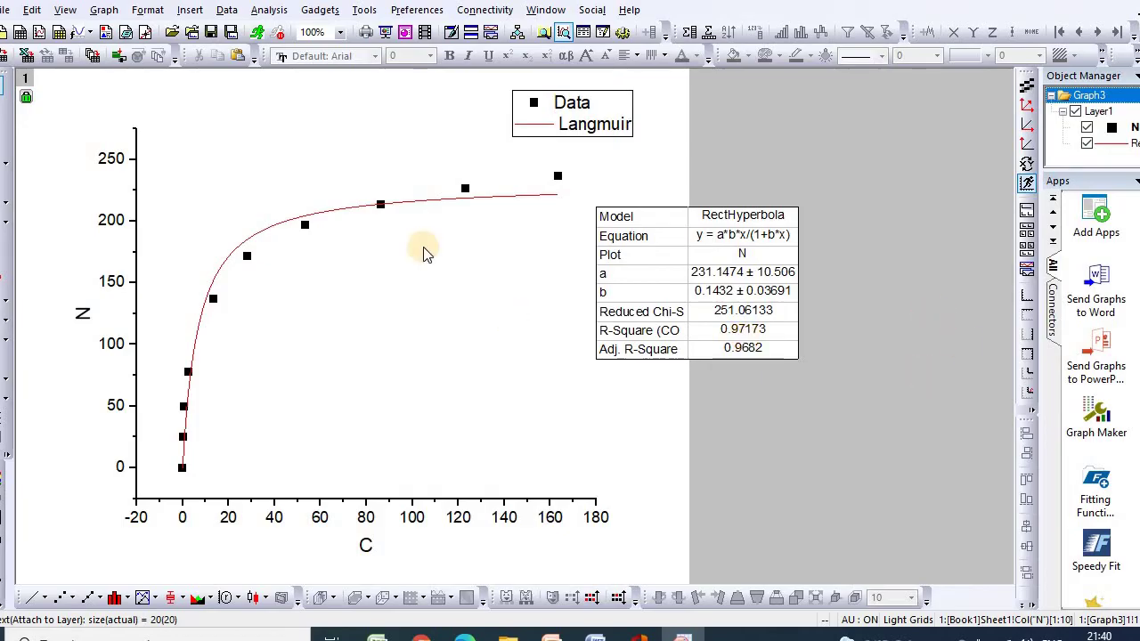
Run a second nonlinear fit on the data using the Allometric1 function.
left_click(272, 12)
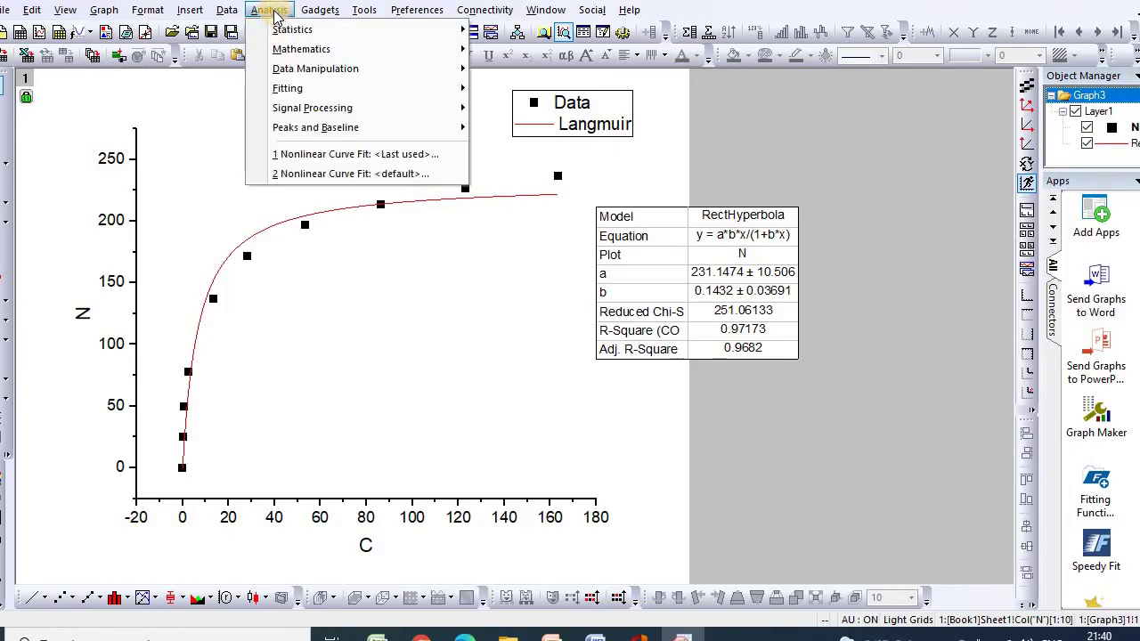
left_click(347, 175)
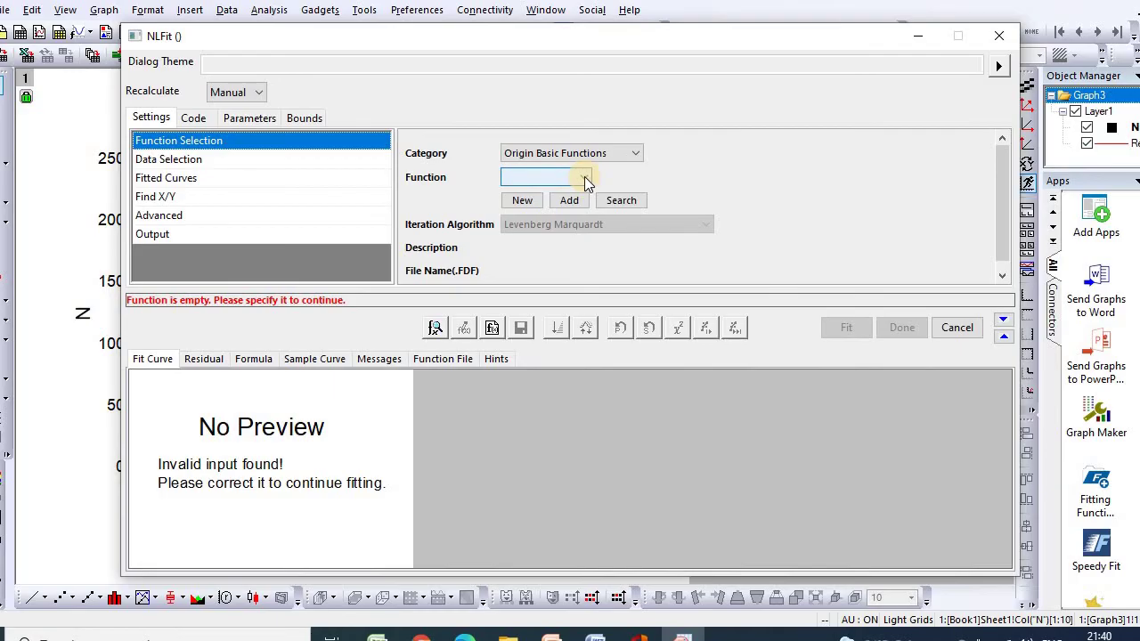
left_click(584, 176)
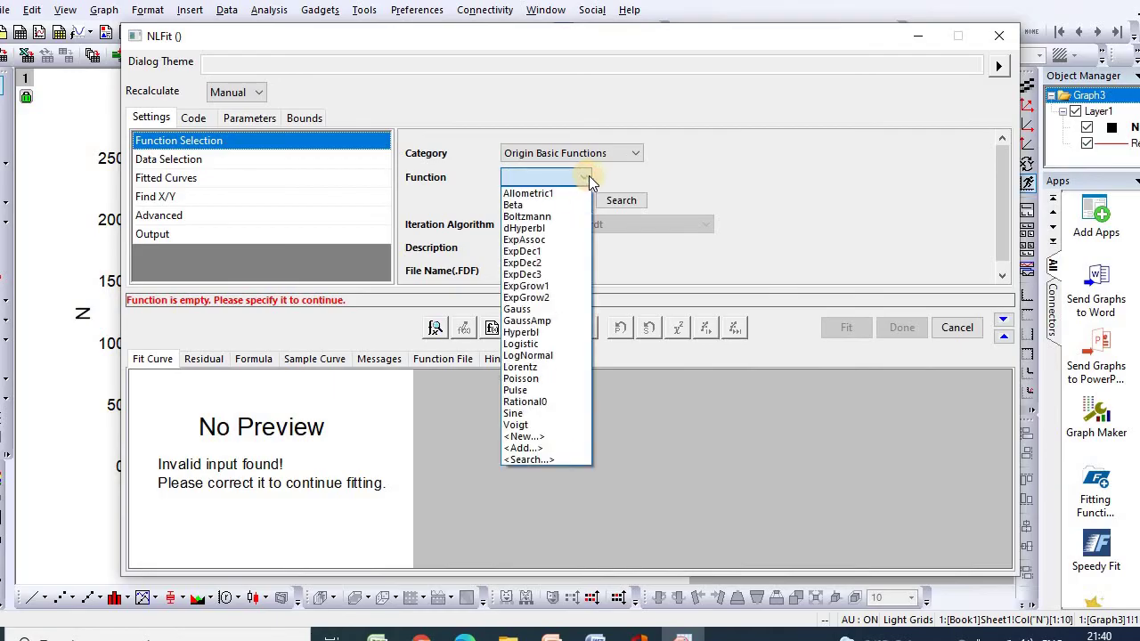
left_click(541, 193)
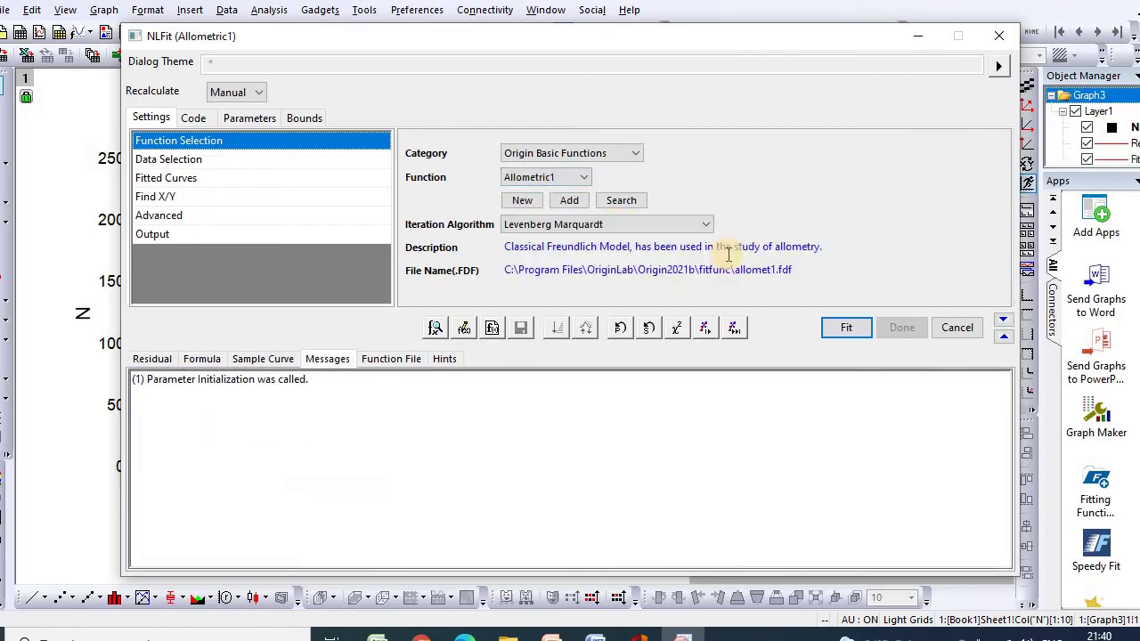
left_click(849, 328)
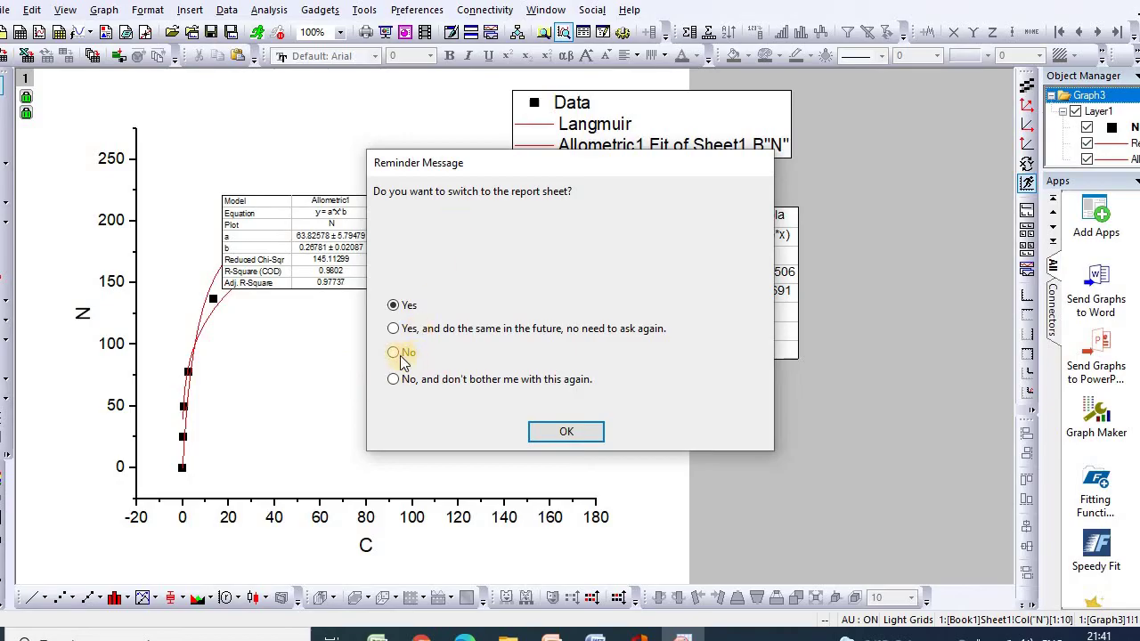
Stay on the graph and place the slightly enlarged Allometric1 table beneath the RectHyperbola table.
left_click(396, 354)
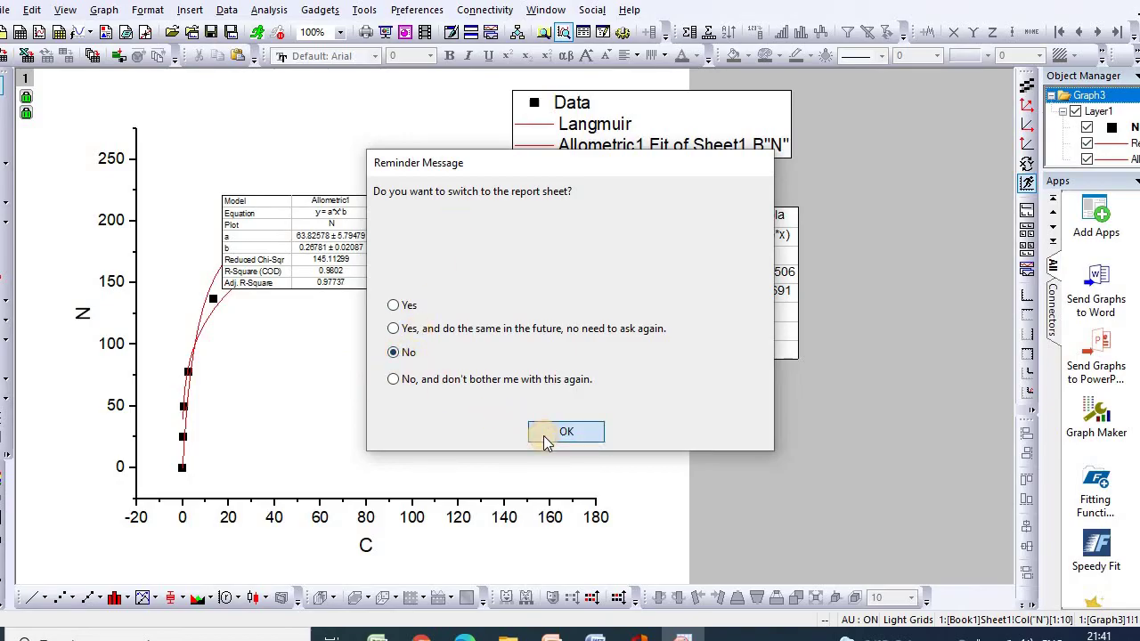
left_click(547, 433)
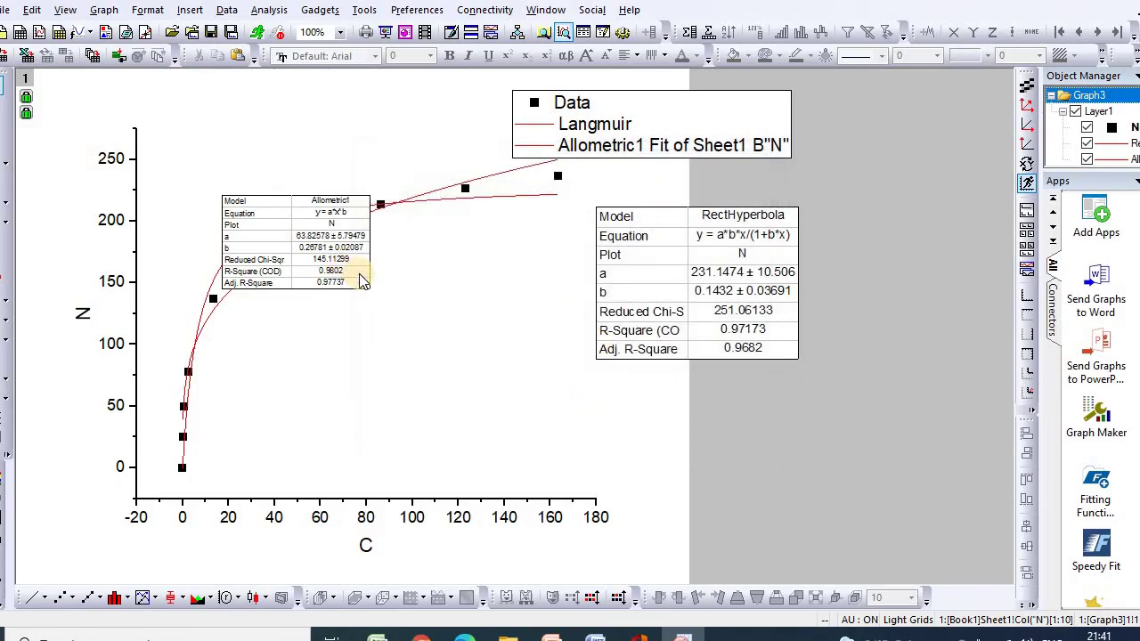
left_click_drag(362, 272, 856, 519)
left_click_drag(644, 380, 618, 375)
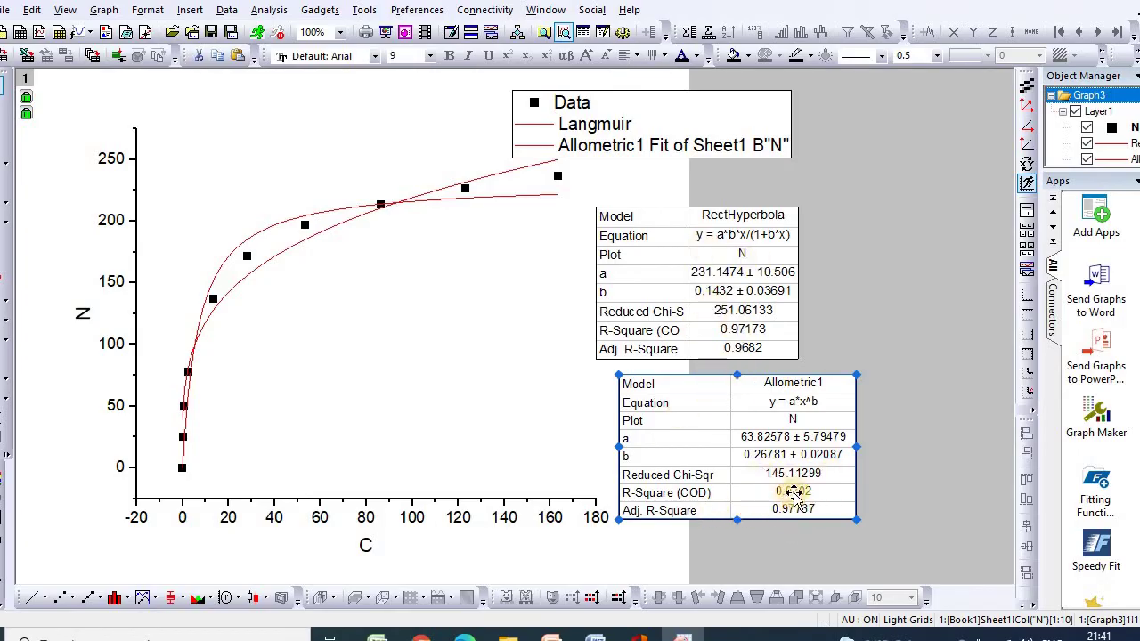
mouse_move(800, 492)
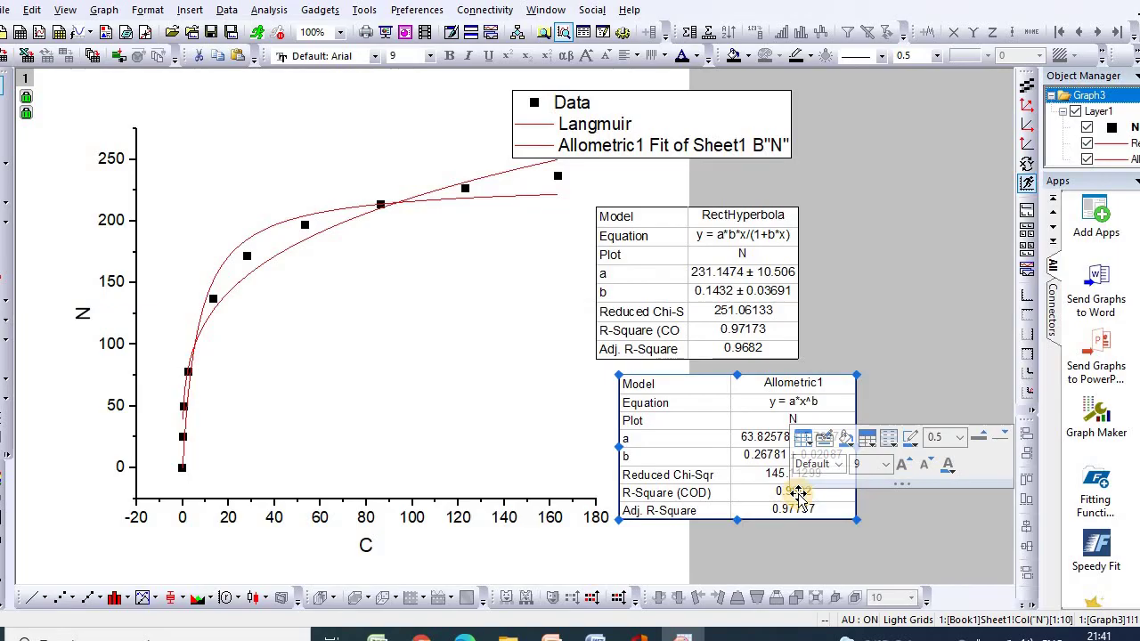
left_click(744, 329)
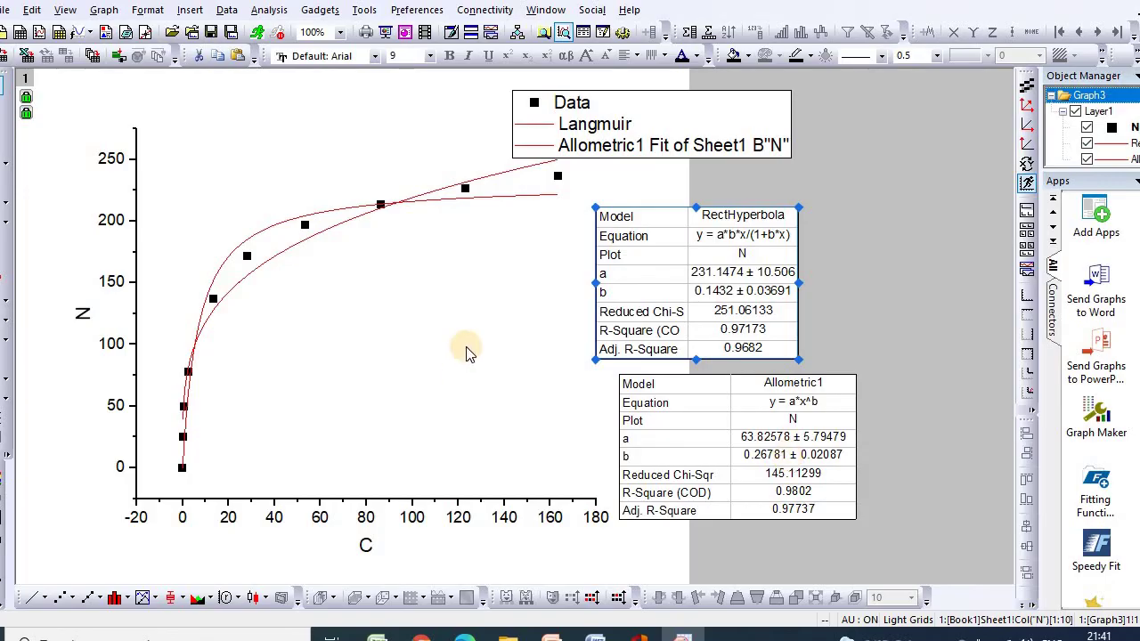
Replace the Allometric1 legend entry's fit description with 'Freundlich'.
left_click(675, 147)
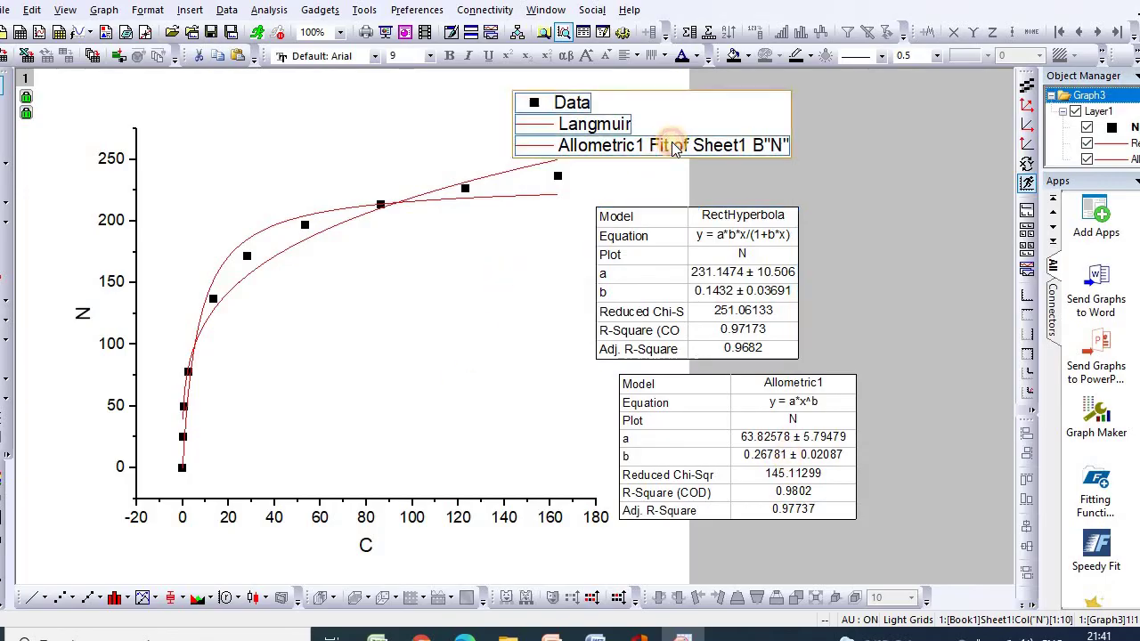
left_click(681, 149)
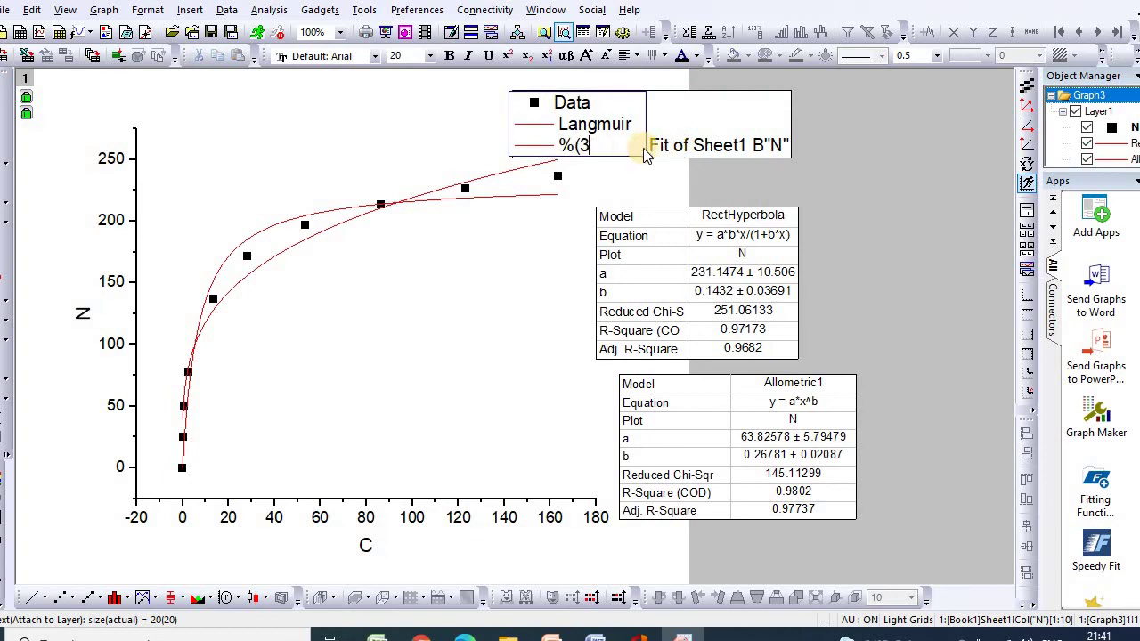
type("Freundlich")
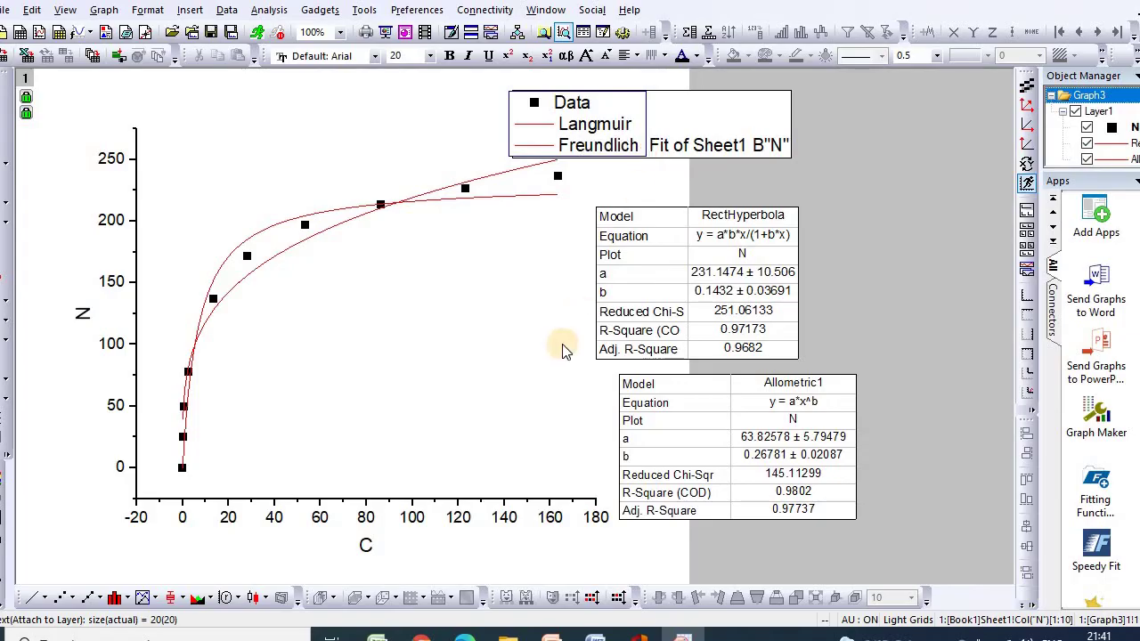
key("shift+End")
key("Delete")
left_click(548, 285)
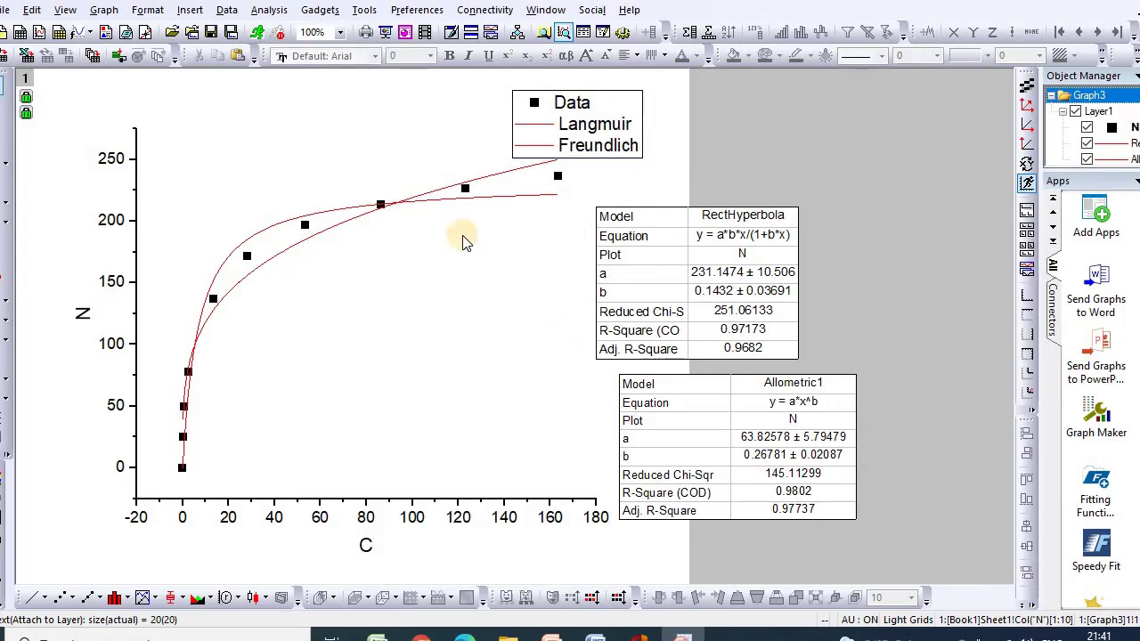
Give the Langmuir fit curve a blue line of width 4 in Plot Details.
double_click(503, 201)
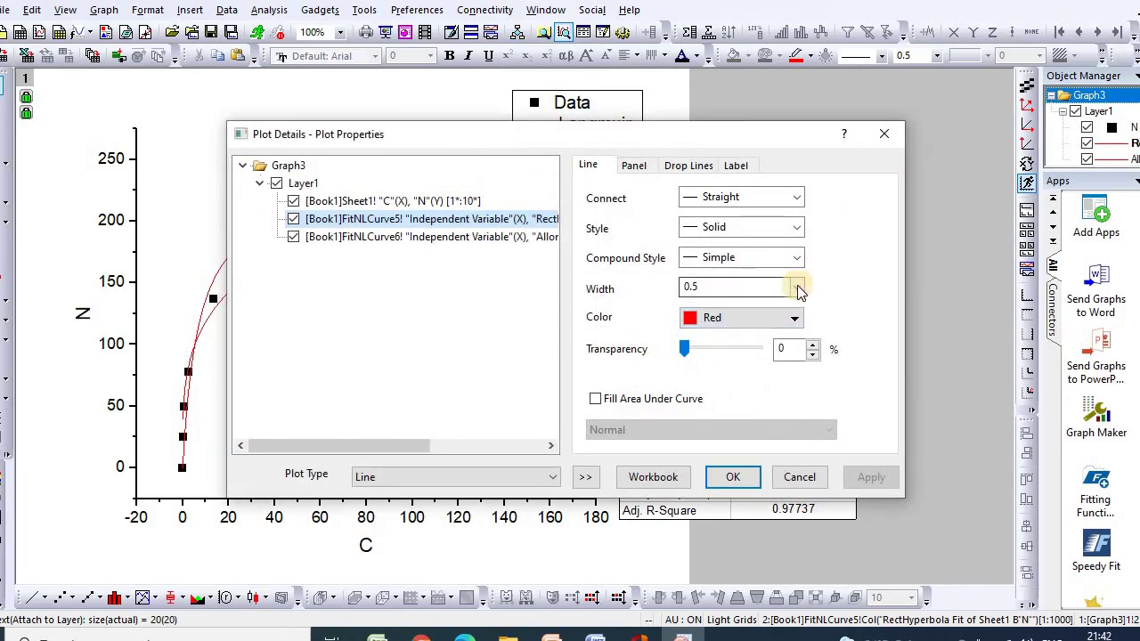
left_click(766, 287)
left_click(725, 384)
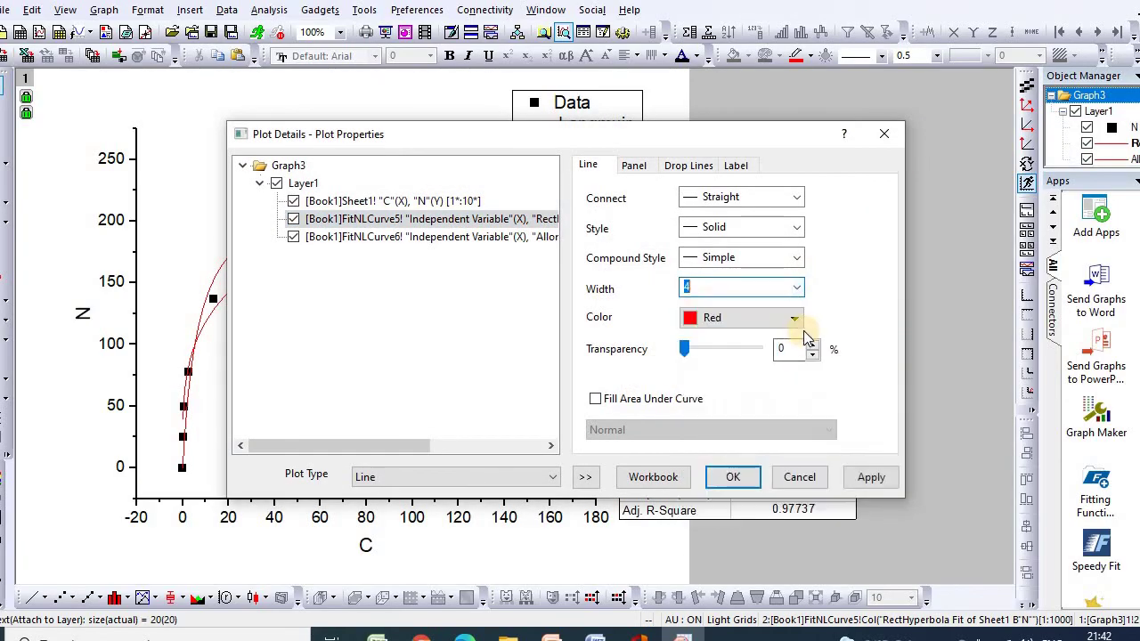
left_click(777, 318)
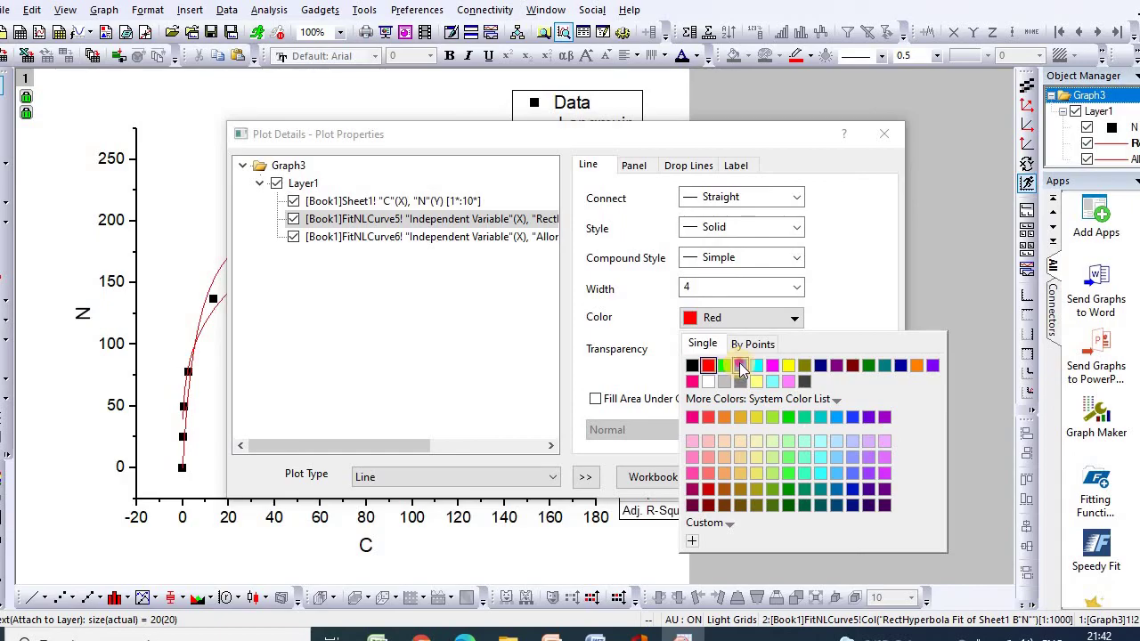
left_click(740, 365)
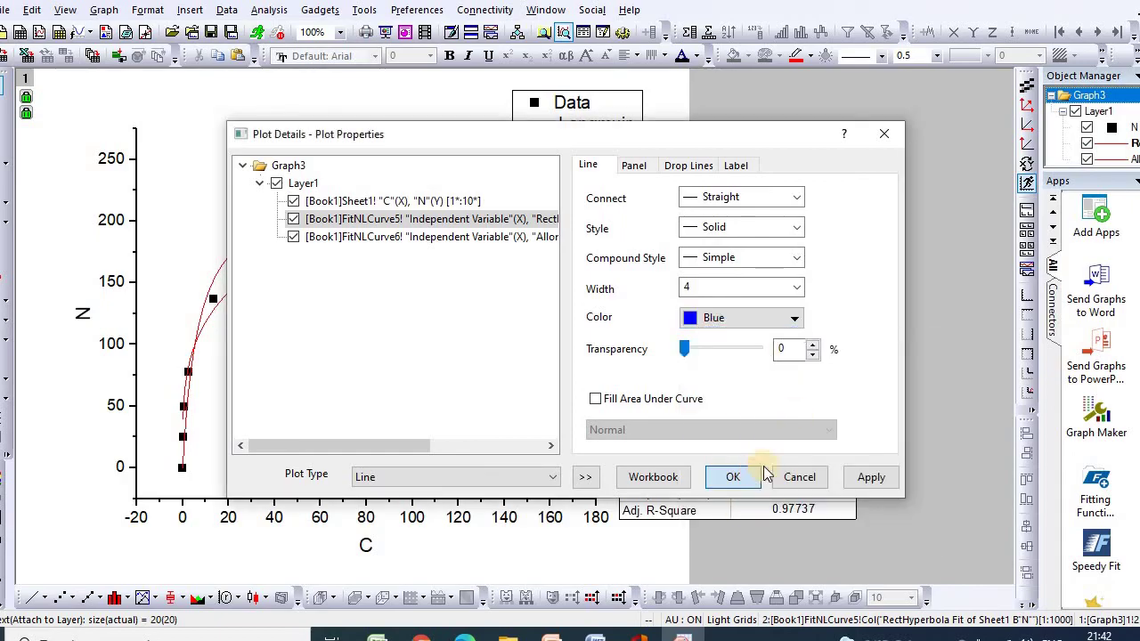
left_click(739, 481)
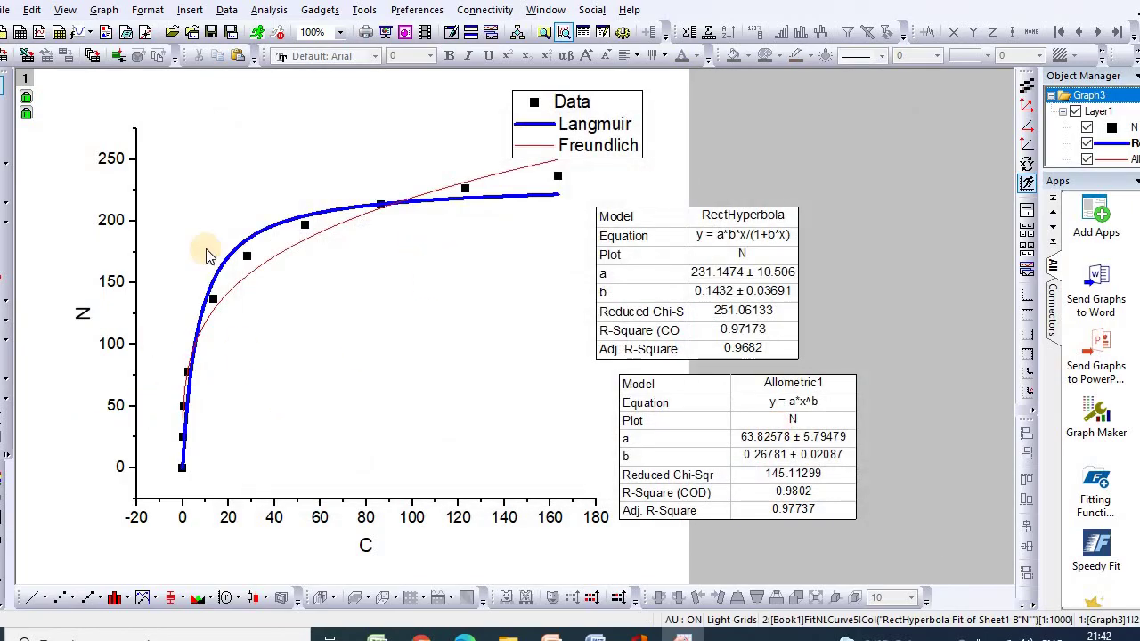